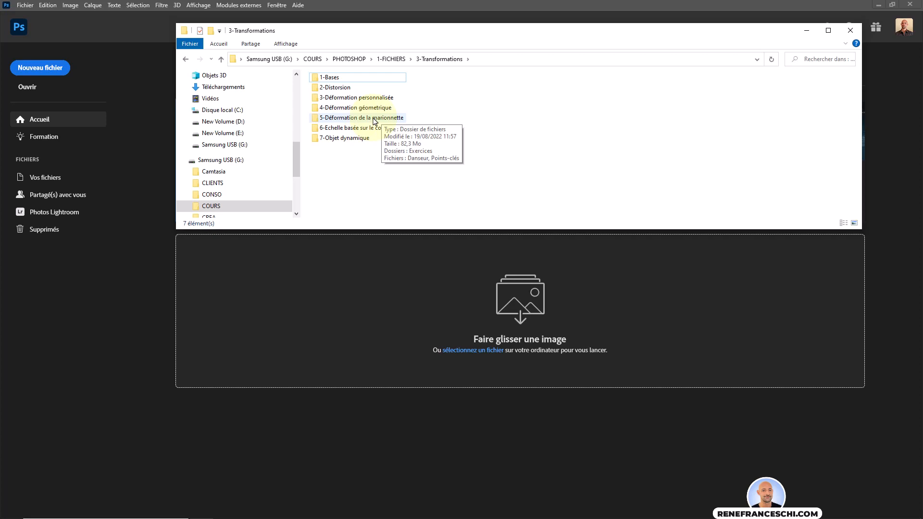
# - Open Danseur.psd from the 5-Déformation de la marionnette folder and briefly hide the Campagne layer to check the dancer's cut-out
pyautogui.doubleClick(371, 120)
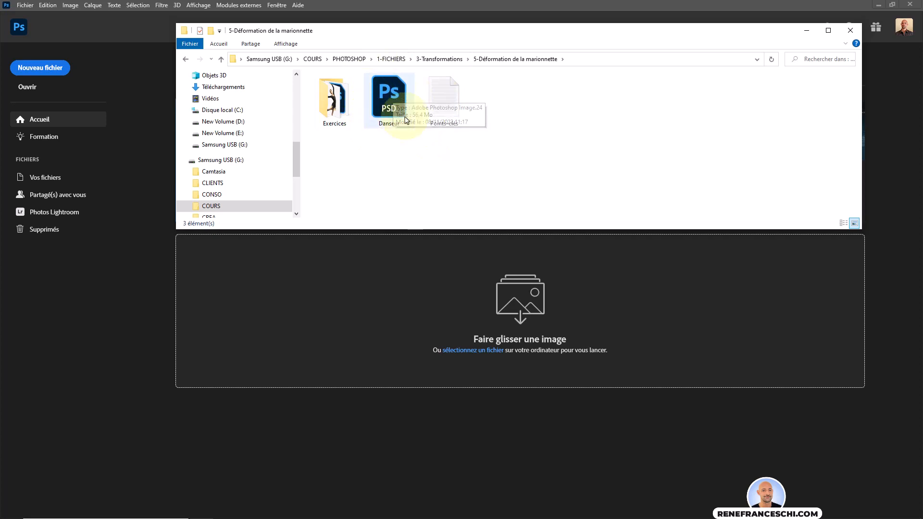
pyautogui.doubleClick(390, 99)
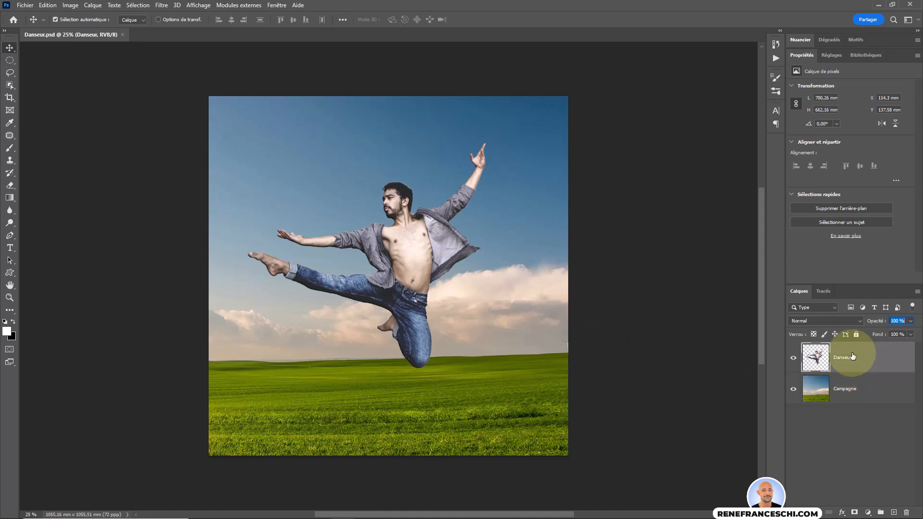
pyautogui.click(793, 391)
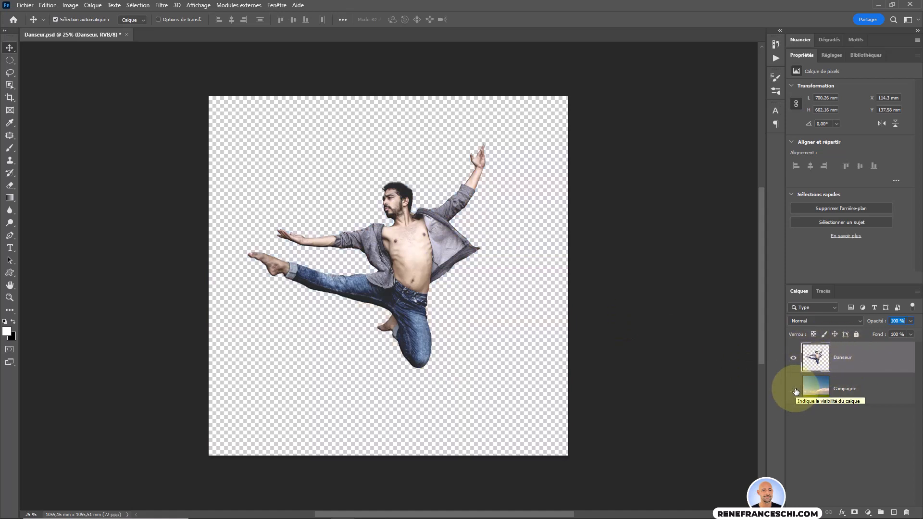
pyautogui.click(793, 390)
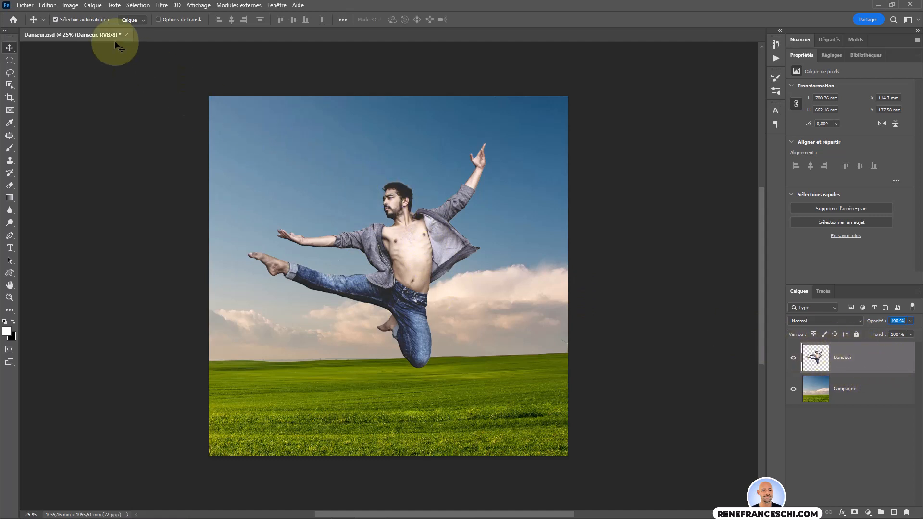
# - Search the commands for "marionn" and start Déformation de la marionnette on the Danseur layer
pyautogui.click(50, 9)
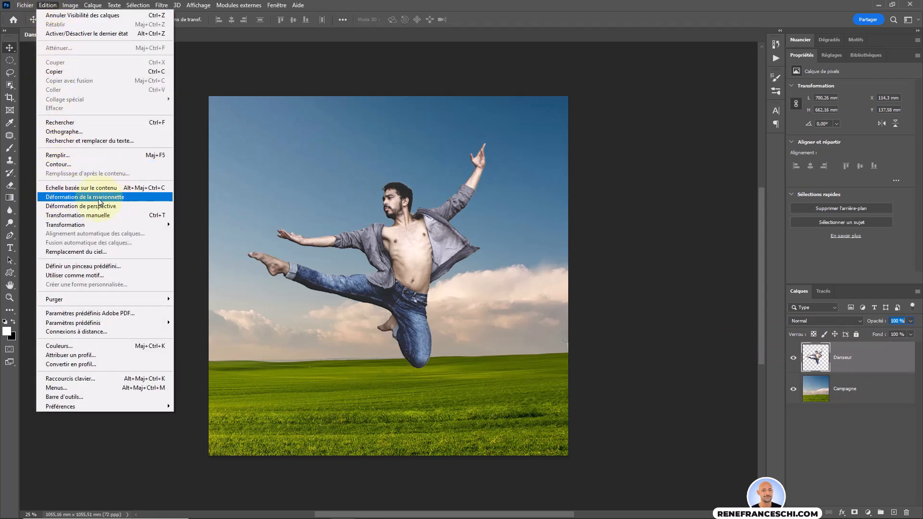
pyautogui.click(226, 154)
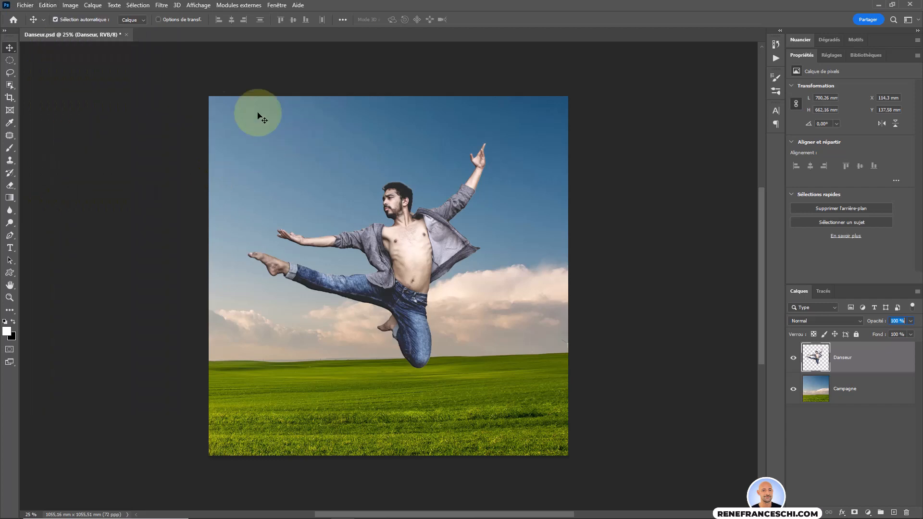
pyautogui.click(892, 20)
pyautogui.write('marionn')
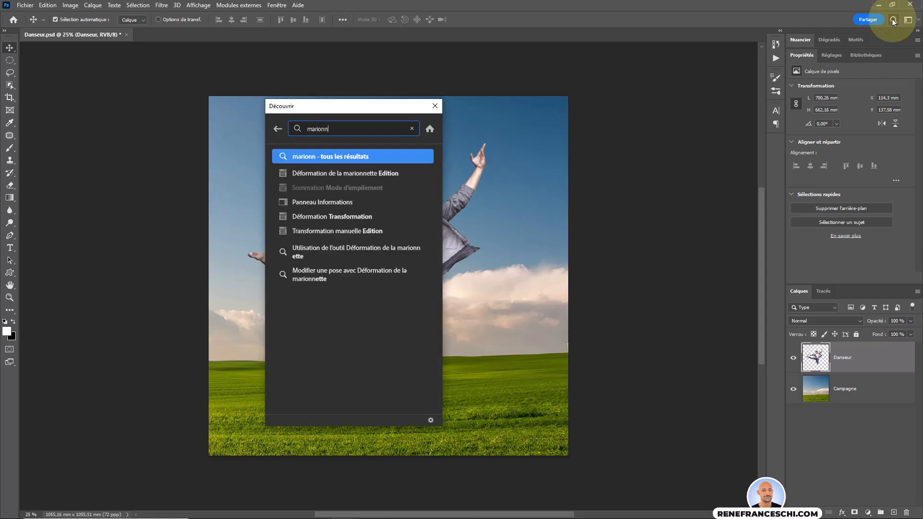
pyautogui.click(350, 175)
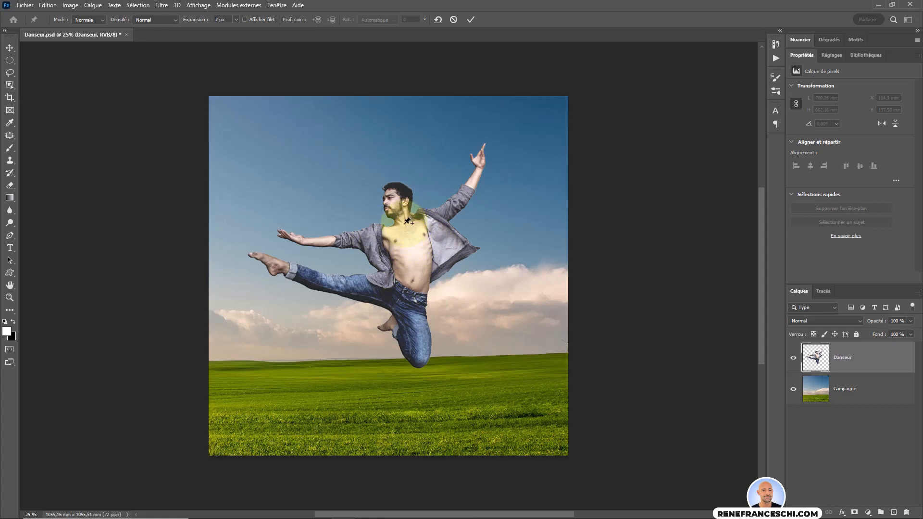
# - Place warp pins on the dancer's abdomen and upper chest, and move the chest pin slightly down
pyautogui.click(412, 282)
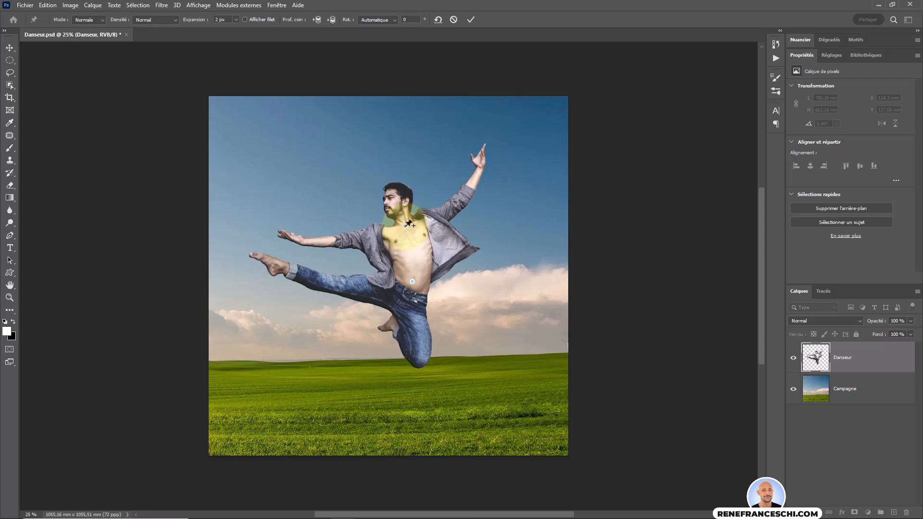
pyautogui.click(405, 225)
pyautogui.moveTo(405, 227)
pyautogui.mouseDown()
pyautogui.moveTo(421, 231)
pyautogui.moveTo(385, 229)
pyautogui.moveTo(414, 234)
pyautogui.moveTo(406, 234)
pyautogui.mouseUp()
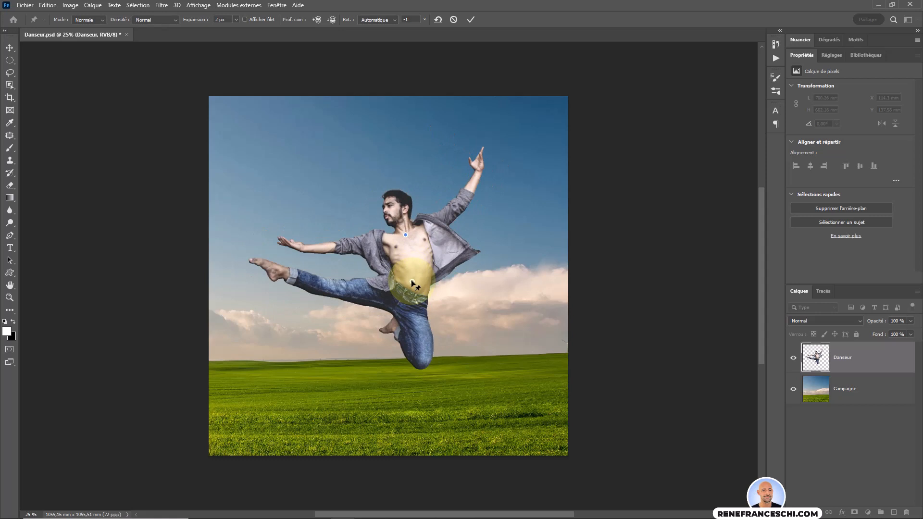
pyautogui.click(412, 282)
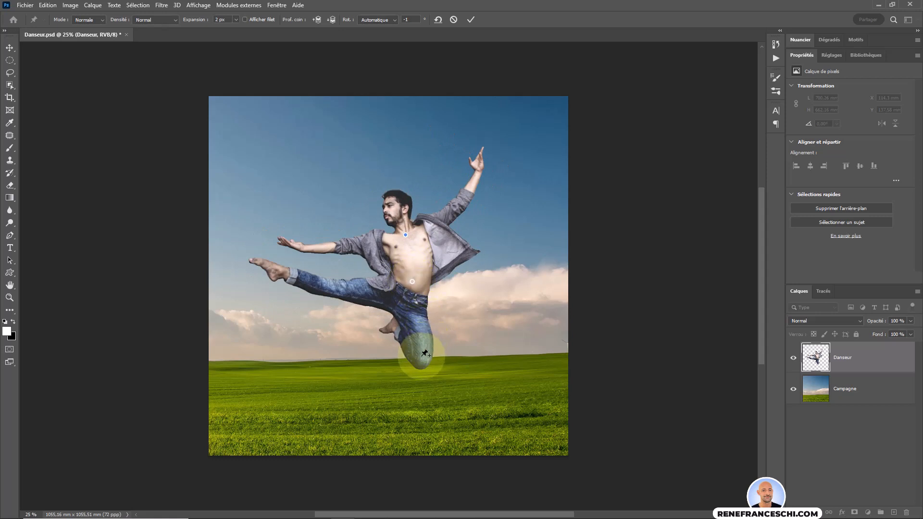
# - Pin the bent knee, thigh and ankle, and lower the outstretched leg slightly toward horizontal
pyautogui.click(421, 356)
pyautogui.moveTo(422, 356)
pyautogui.mouseDown()
pyautogui.moveTo(458, 333)
pyautogui.moveTo(477, 335)
pyautogui.moveTo(495, 316)
pyautogui.moveTo(412, 360)
pyautogui.moveTo(390, 356)
pyautogui.moveTo(464, 343)
pyautogui.moveTo(380, 353)
pyautogui.moveTo(470, 349)
pyautogui.moveTo(423, 360)
pyautogui.mouseUp()
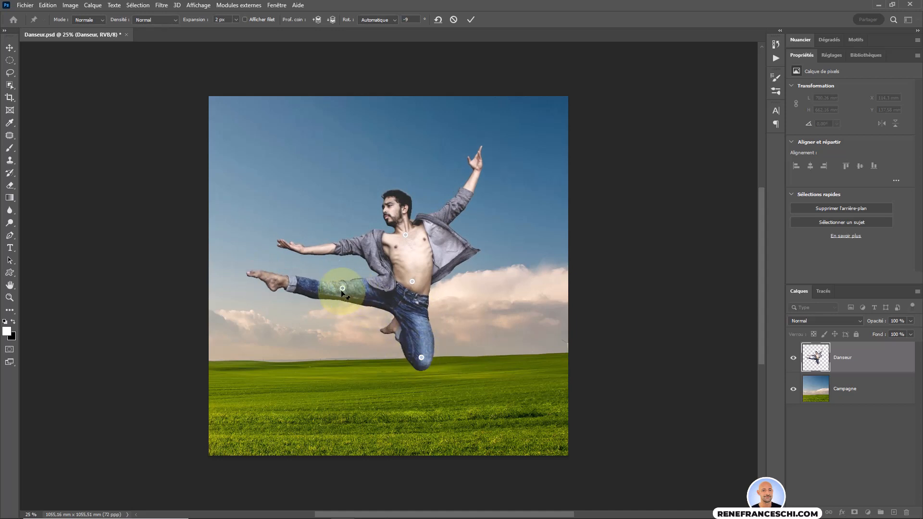
pyautogui.moveTo(345, 286)
pyautogui.mouseDown()
pyautogui.moveTo(347, 310)
pyautogui.moveTo(342, 283)
pyautogui.moveTo(347, 303)
pyautogui.moveTo(346, 293)
pyautogui.mouseUp()
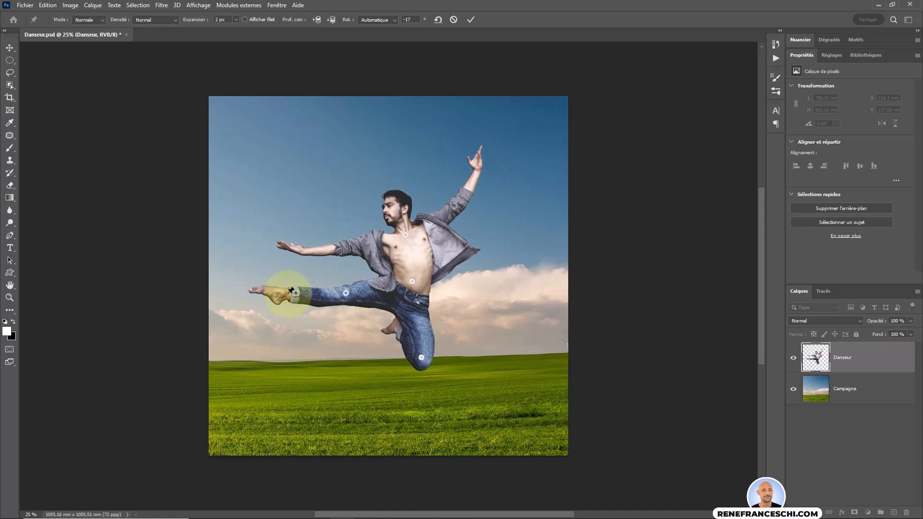
pyautogui.moveTo(289, 296); pyautogui.dragTo(286, 292)
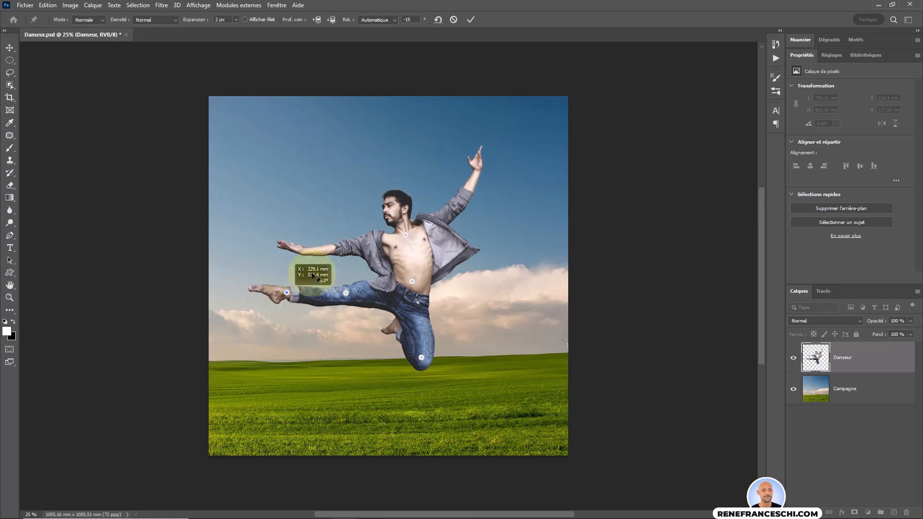
# - Pin and adjust the dancer's head, and place pins along the horizontally outstretched arm
pyautogui.click(396, 202)
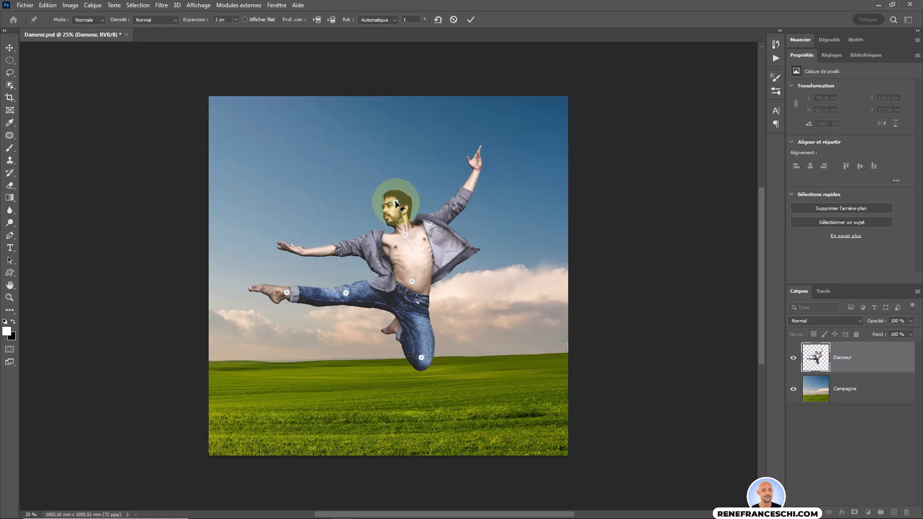
pyautogui.moveTo(395, 202); pyautogui.dragTo(395, 211)
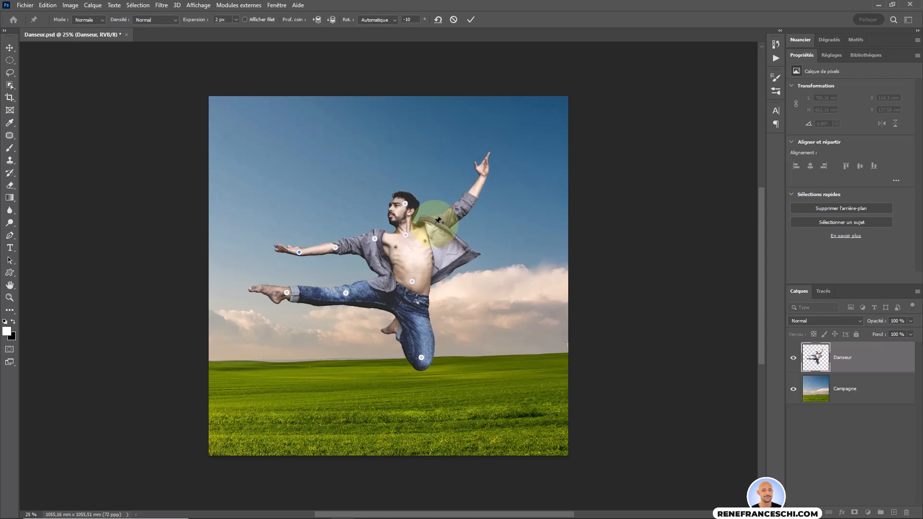
# - Pin the raised arm's shoulder, elbow and wrist, and lower the arm outward with a bent elbow
pyautogui.click(438, 241)
pyautogui.moveTo(437, 226)
pyautogui.mouseDown()
pyautogui.moveTo(454, 233)
pyautogui.moveTo(440, 245)
pyautogui.moveTo(431, 224)
pyautogui.moveTo(446, 238)
pyautogui.mouseUp()
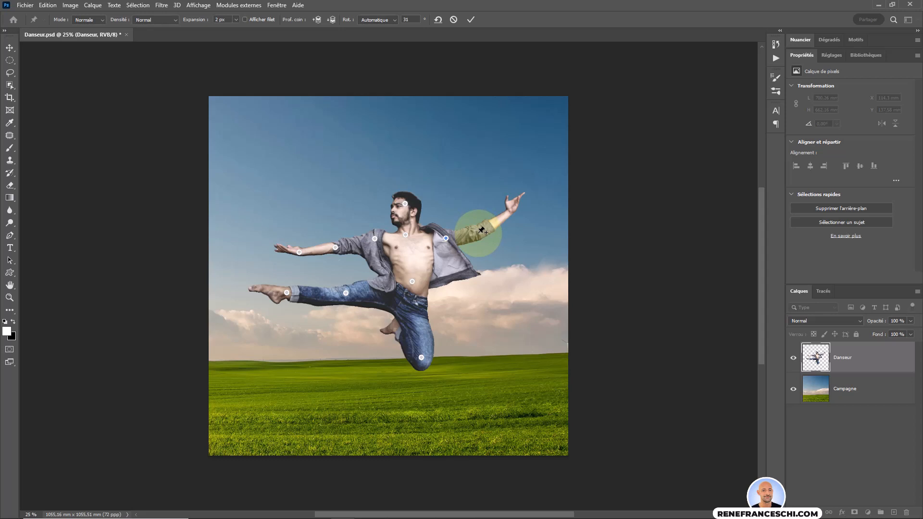
pyautogui.click(477, 233)
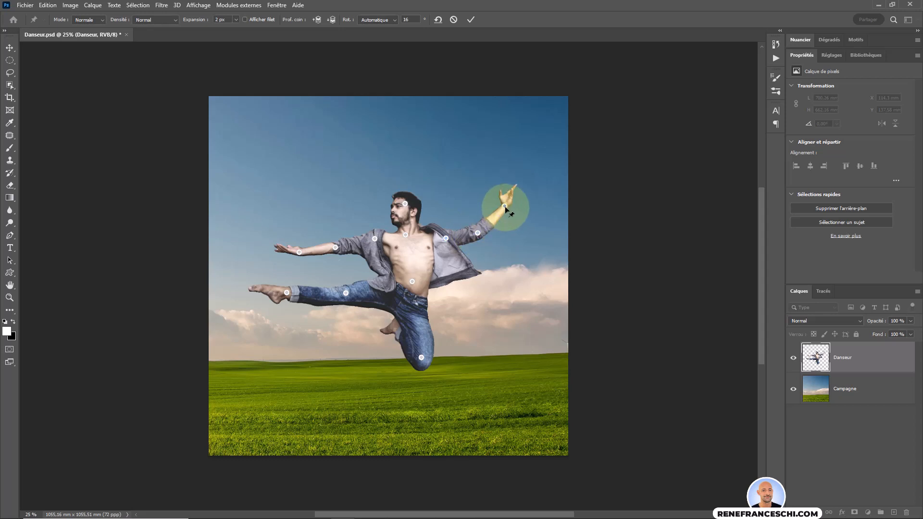
pyautogui.moveTo(504, 206)
pyautogui.mouseDown()
pyautogui.moveTo(485, 200)
pyautogui.moveTo(499, 202)
pyautogui.mouseUp()
pyautogui.moveTo(477, 233); pyautogui.dragTo(475, 237)
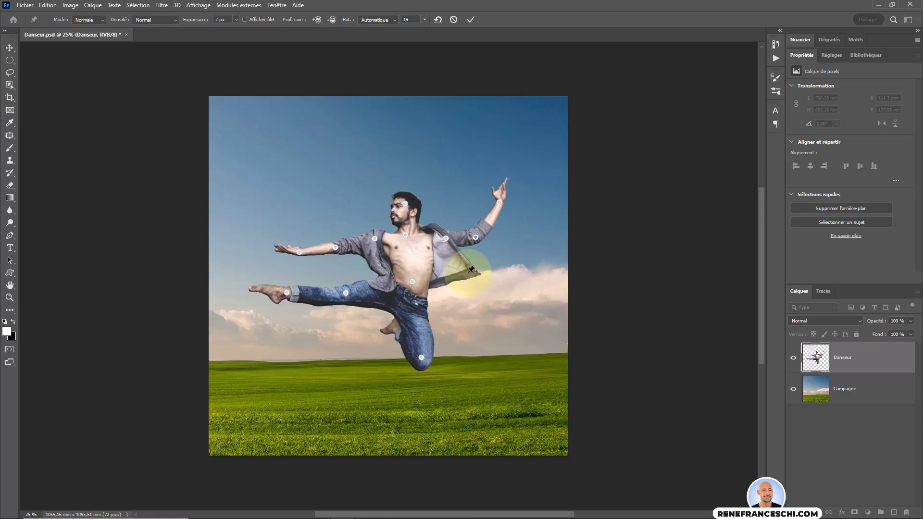
# - Pin the open jacket's tip and pull it down toward the hip, and lower the adjacent shoulder pin
pyautogui.moveTo(470, 270); pyautogui.dragTo(456, 298)
pyautogui.moveTo(445, 237); pyautogui.dragTo(443, 248)
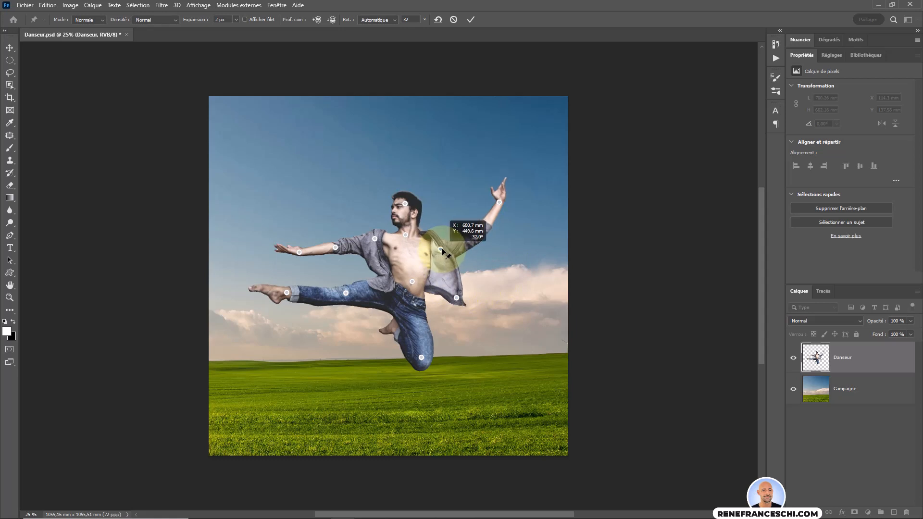
pyautogui.moveTo(442, 249); pyautogui.dragTo(443, 250)
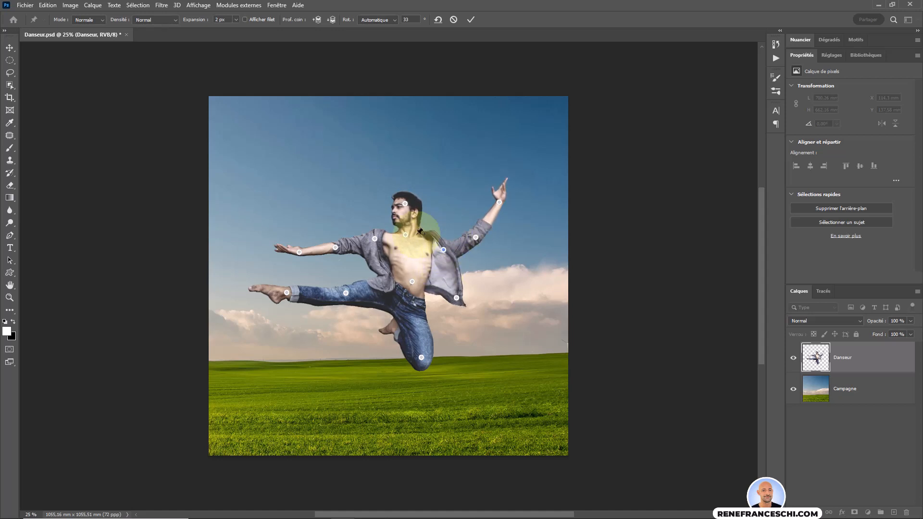
# - Display the warp mesh, nudge the shoulder pin to examine how the mesh reacts, and hide the mesh
pyautogui.click(245, 19)
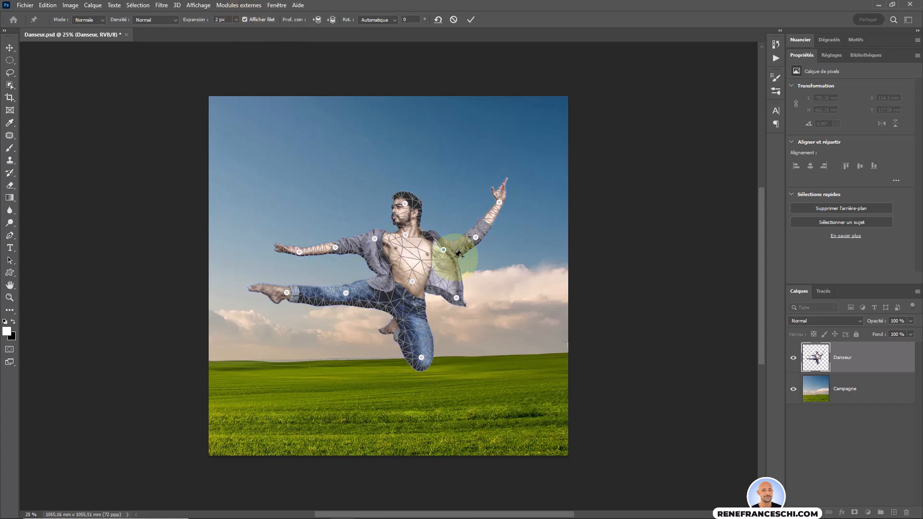
pyautogui.click(499, 201)
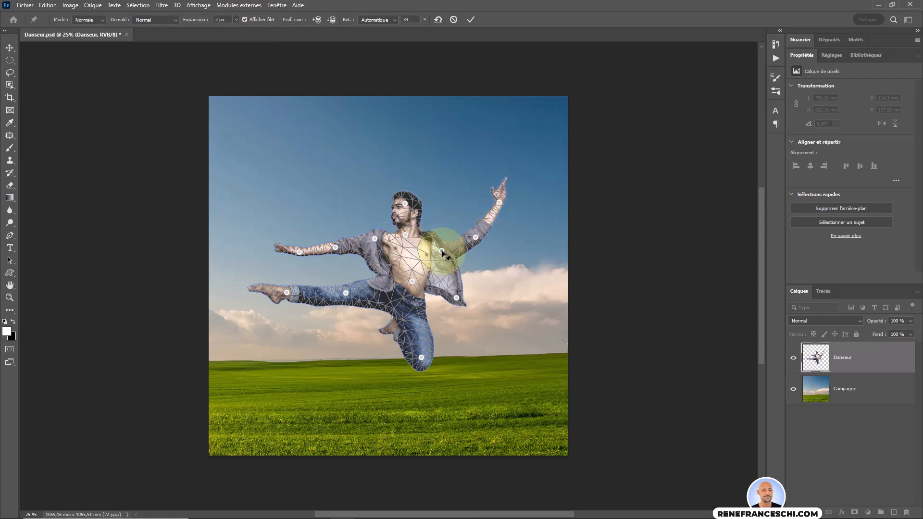
pyautogui.moveTo(446, 254); pyautogui.dragTo(444, 251)
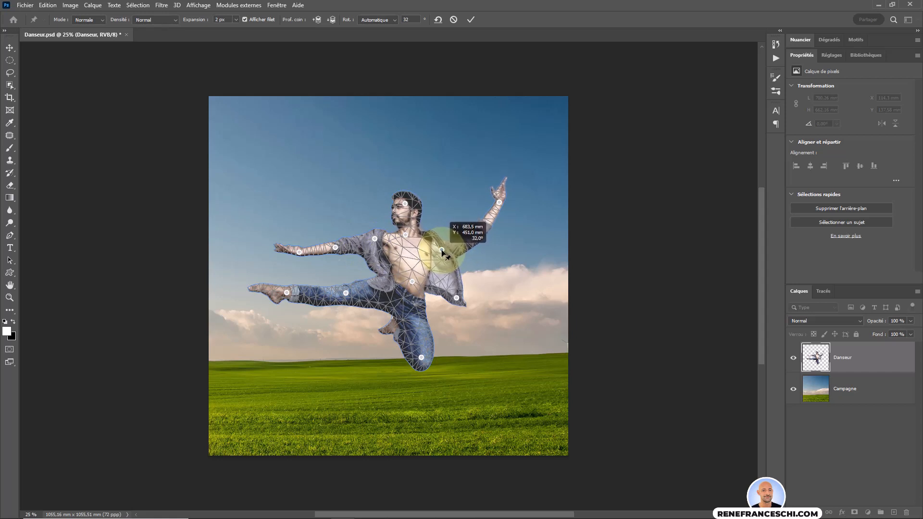
pyautogui.moveTo(443, 249); pyautogui.dragTo(442, 248)
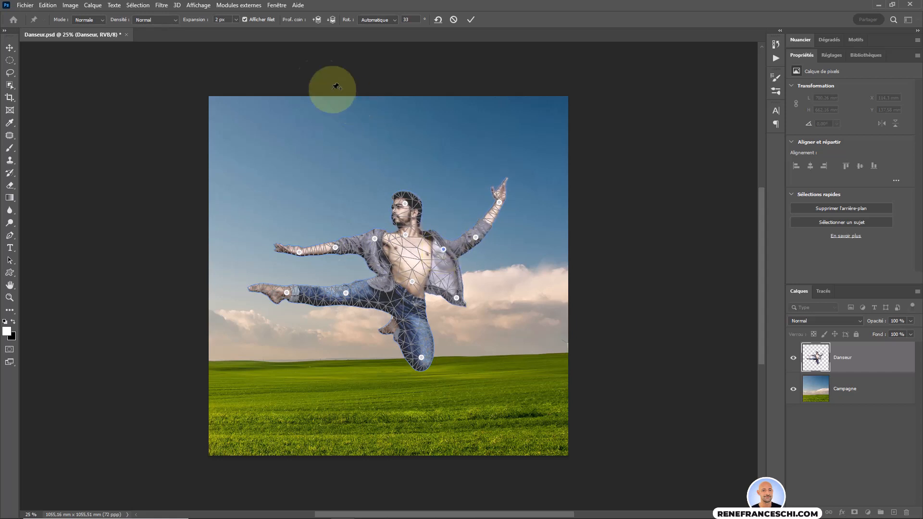
pyautogui.click(246, 20)
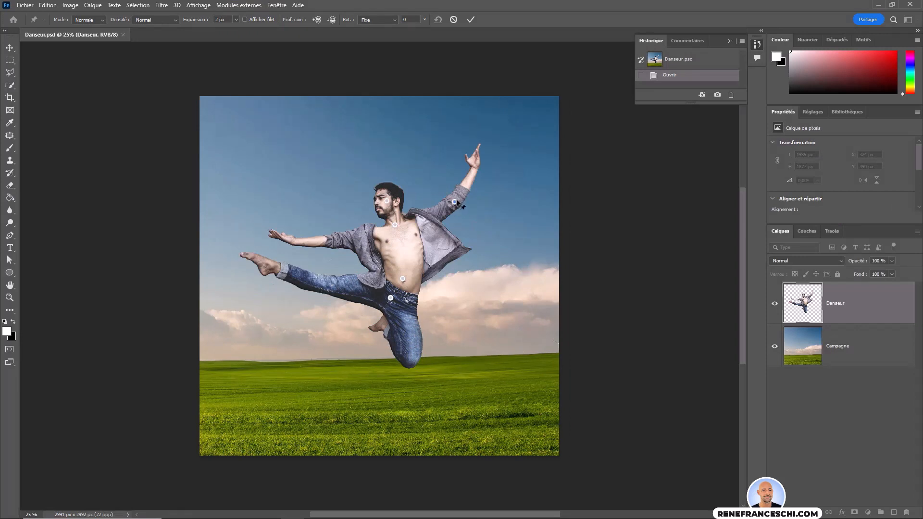
# - On the original pose, pin the raised arm's elbow and rotate it about -59°, and pin its wrist and rotate it about -83°
pyautogui.click(455, 202)
pyautogui.moveTo(461, 212); pyautogui.dragTo(467, 201)
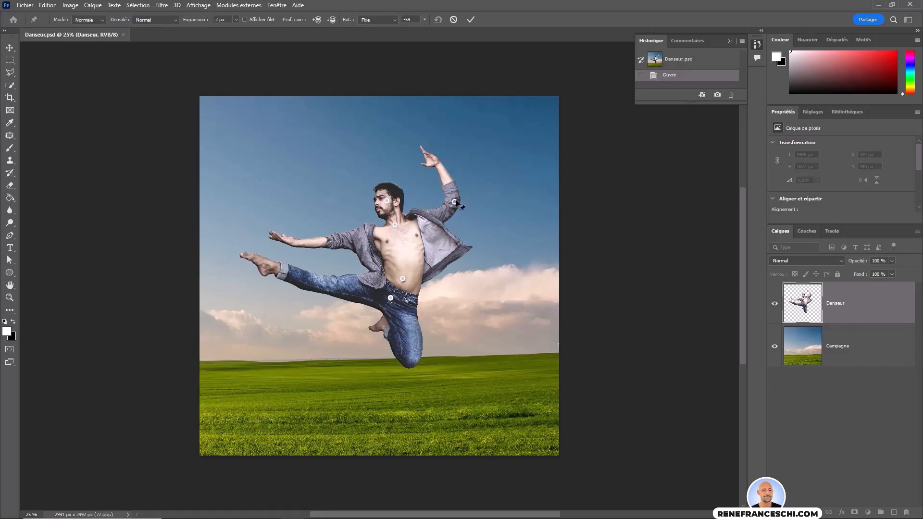
pyautogui.click(437, 162)
pyautogui.moveTo(440, 157); pyautogui.dragTo(444, 150)
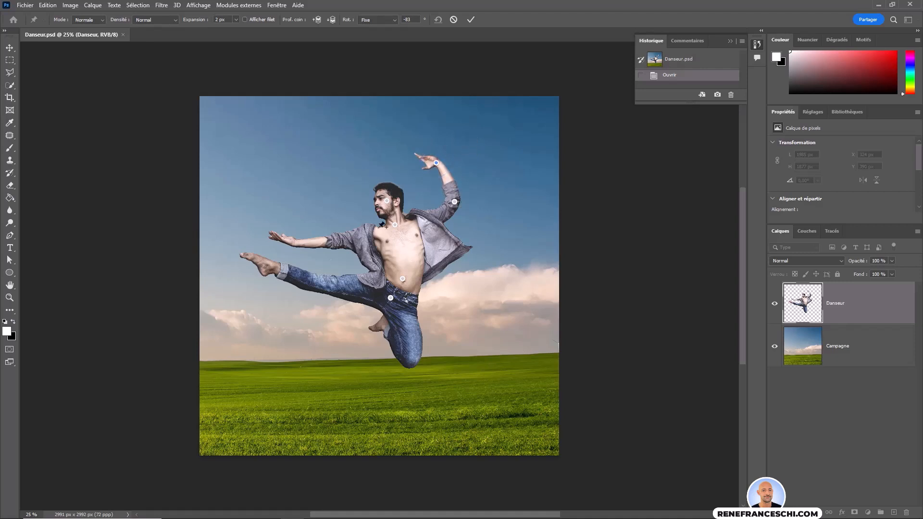
# - Pin the outstretched arm's wrist and rotate it about -15°, and pin the outstretched leg's ankle and rotate it about -23°
pyautogui.click(295, 243)
pyautogui.moveTo(301, 239); pyautogui.dragTo(304, 230)
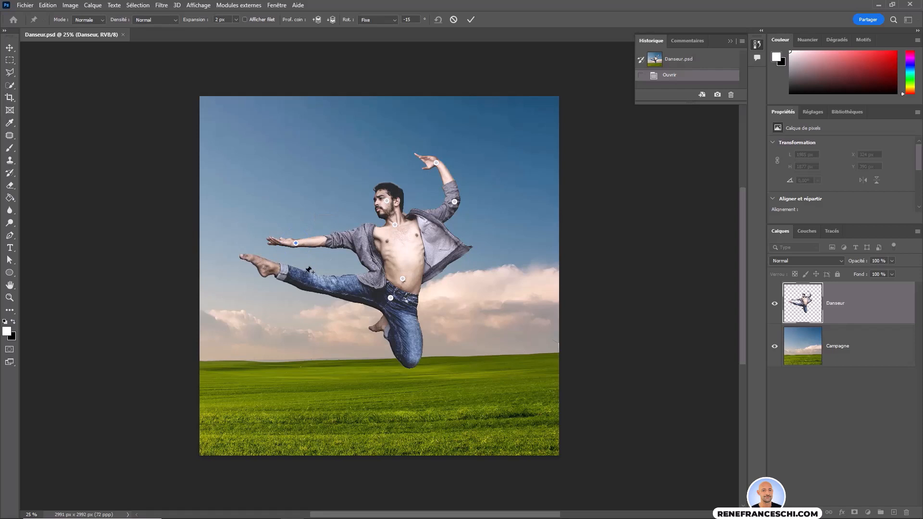
pyautogui.click(281, 270)
pyautogui.moveTo(284, 267); pyautogui.dragTo(285, 274)
pyautogui.click(337, 286)
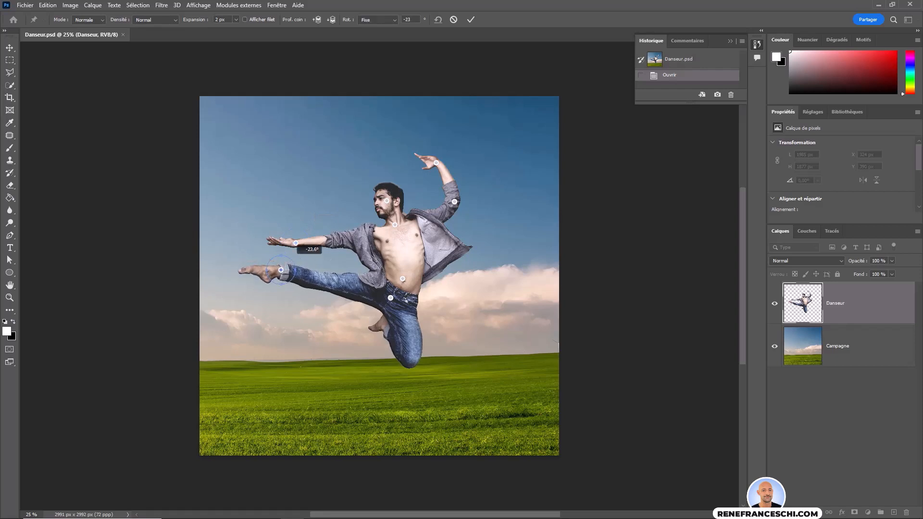
pyautogui.moveTo(408, 222); pyautogui.dragTo(407, 216)
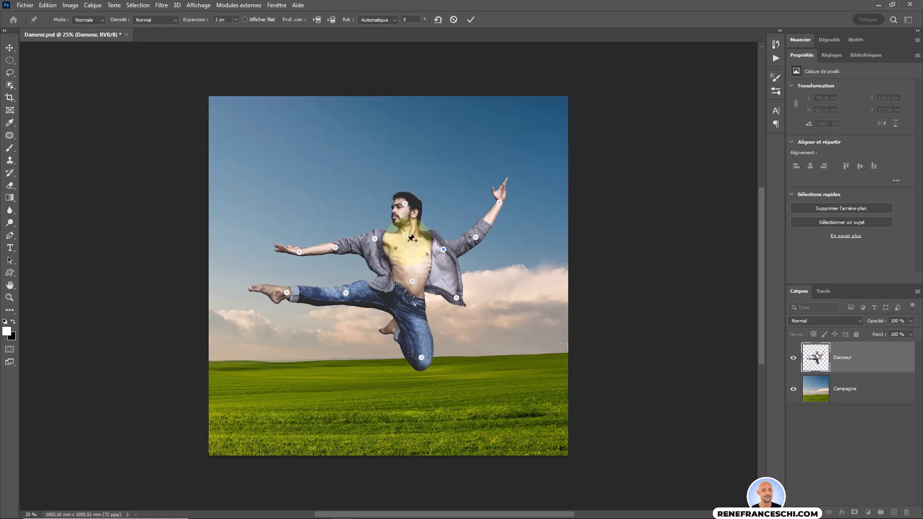
# - Delete the warp pin on the lowered arm's shoulder, beside the open jacket
pyautogui.click(442, 249)
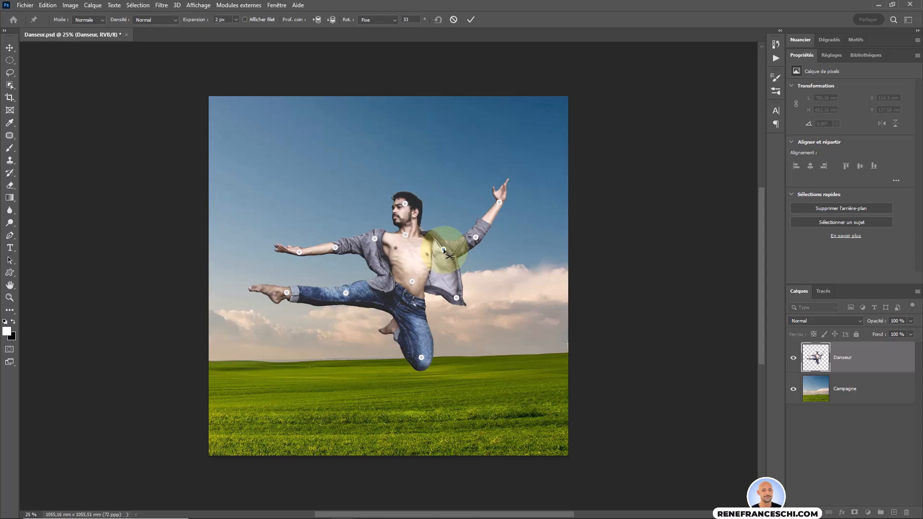
pyautogui.press('alt')
pyautogui.keyDown('alt'); pyautogui.click(442, 249); pyautogui.keyUp('alt')
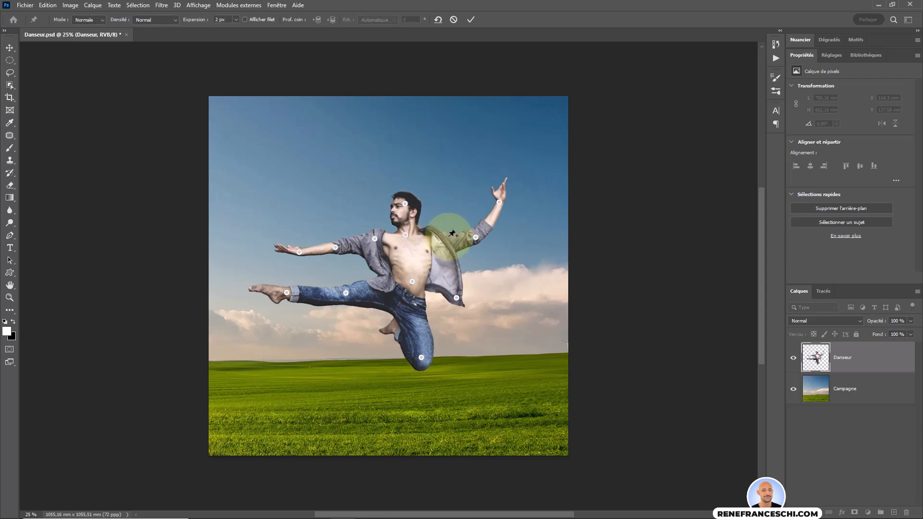
# - Delete the warp pin at the base of the dancer's neck
pyautogui.click(405, 235)
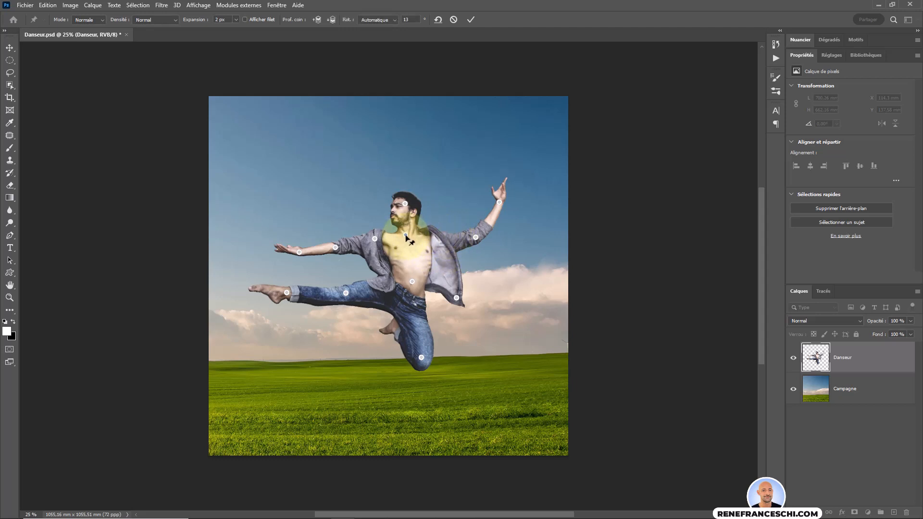
pyautogui.rightClick(405, 235)
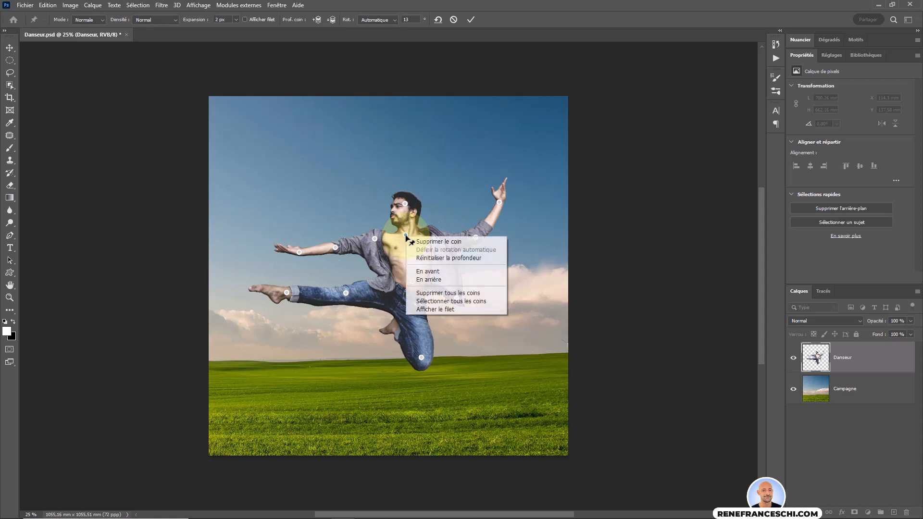
pyautogui.click(457, 242)
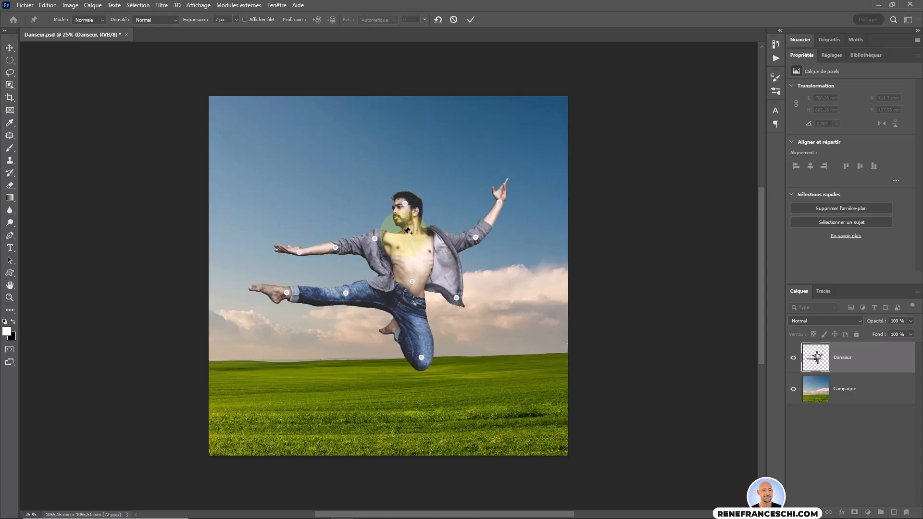
# - Try removing all the warp pins at once to restore the original pose, and undo the removal
pyautogui.click(375, 238)
pyautogui.rightClick(375, 239)
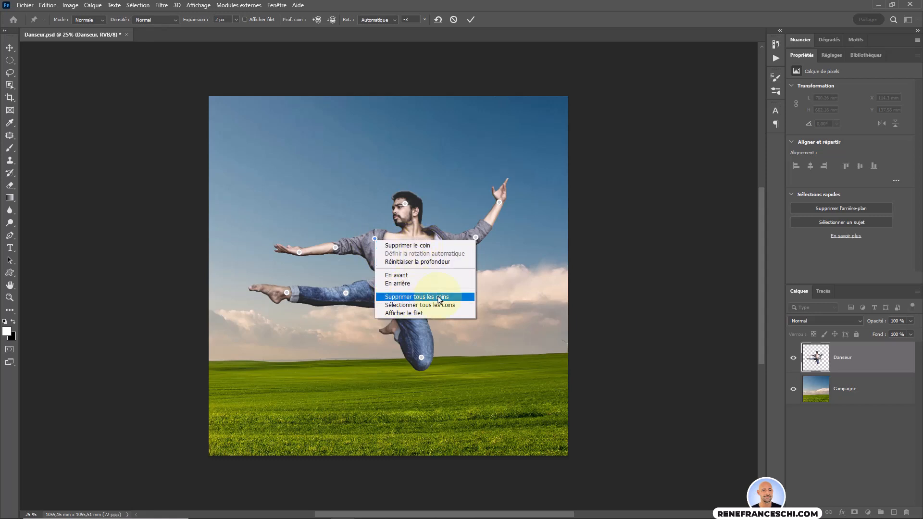
pyautogui.press('Escape')
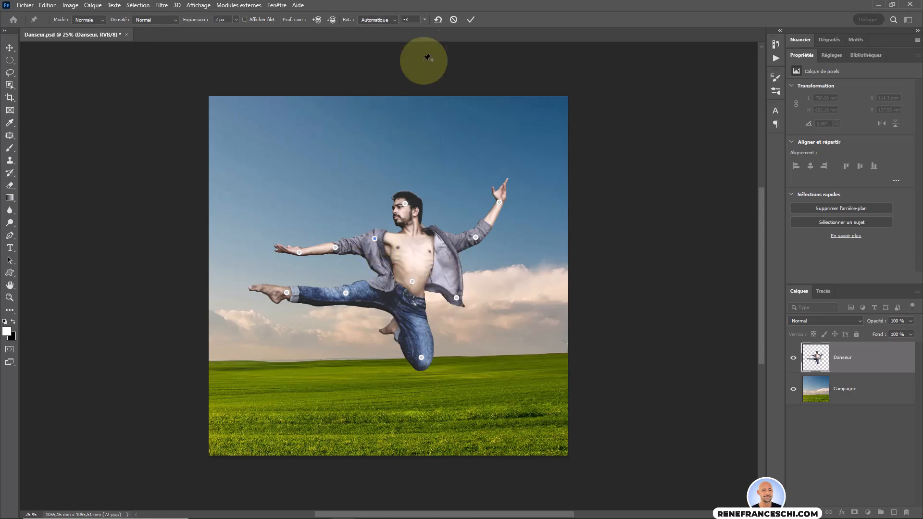
pyautogui.click(438, 20)
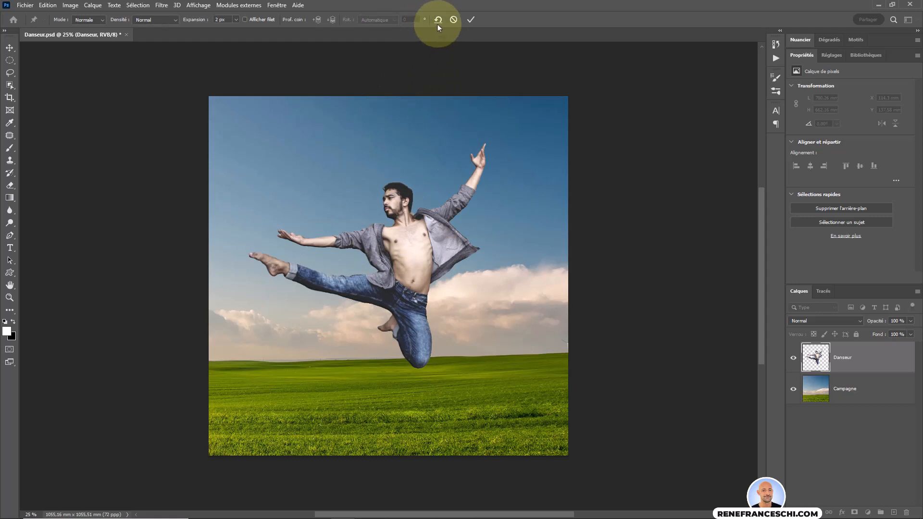
pyautogui.hotkey('ctrl', 'z')
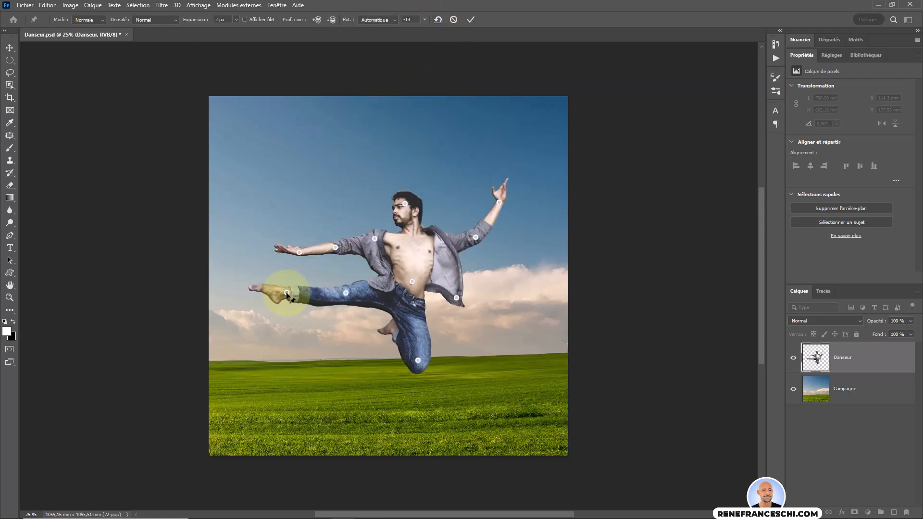
# - Delete the two pins on the outstretched leg, and move the bent leg's knee pin sideways toward the outstretched leg's side
pyautogui.keyDown('alt'); pyautogui.click(286, 293); pyautogui.keyUp('alt')
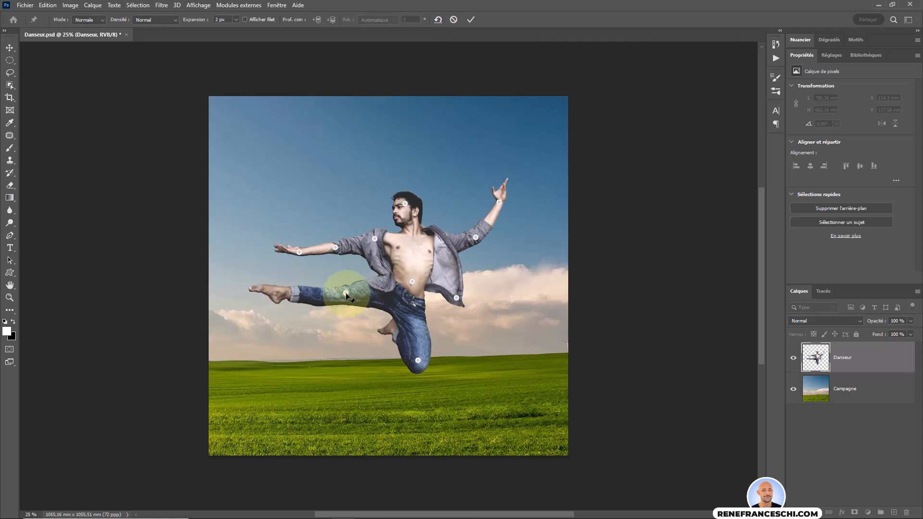
pyautogui.keyDown('alt'); pyautogui.click(346, 292); pyautogui.keyUp('alt')
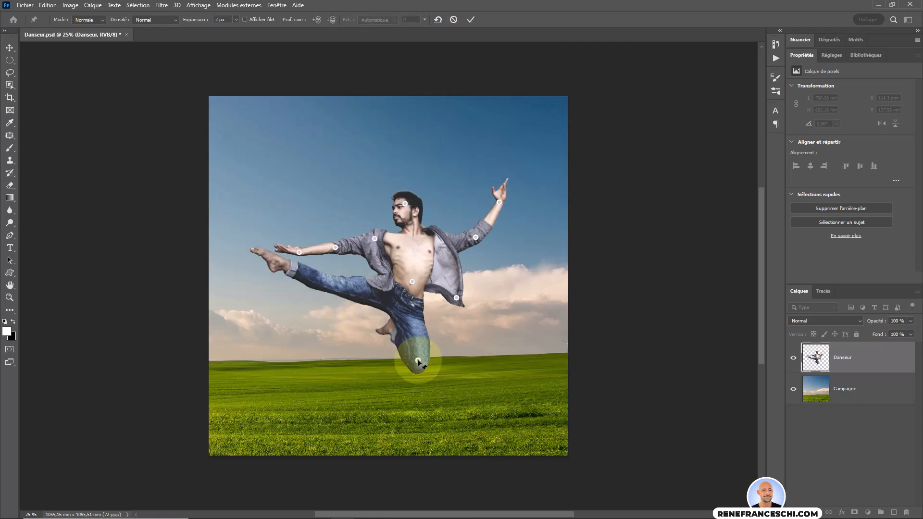
pyautogui.moveTo(418, 361); pyautogui.dragTo(391, 360)
# - Adjust the depth of the outstretched arm's wrist pin so the hand passes behind the raised leg, and apply the warp
pyautogui.click(299, 253)
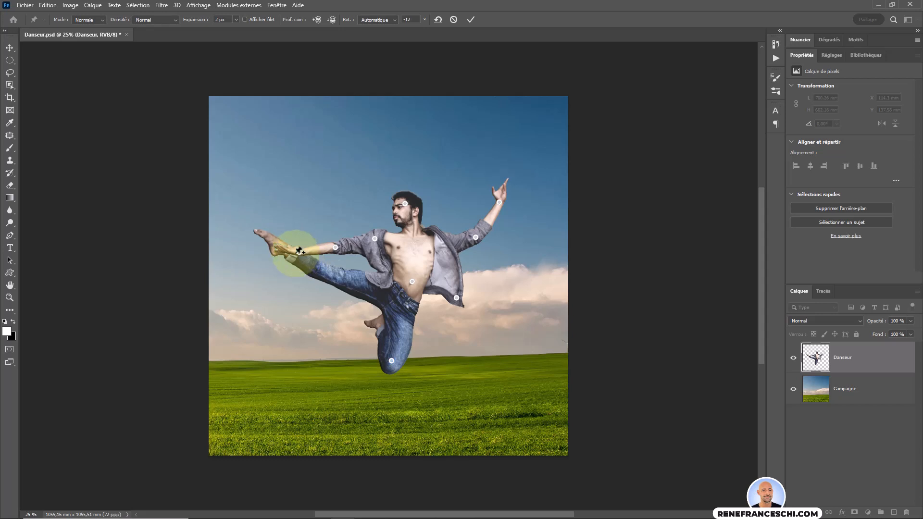
pyautogui.click(331, 21)
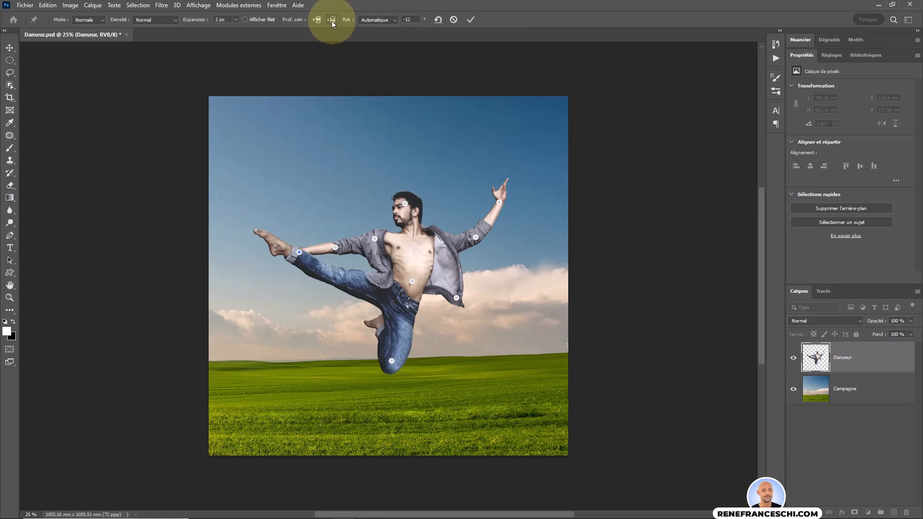
pyautogui.click(318, 22)
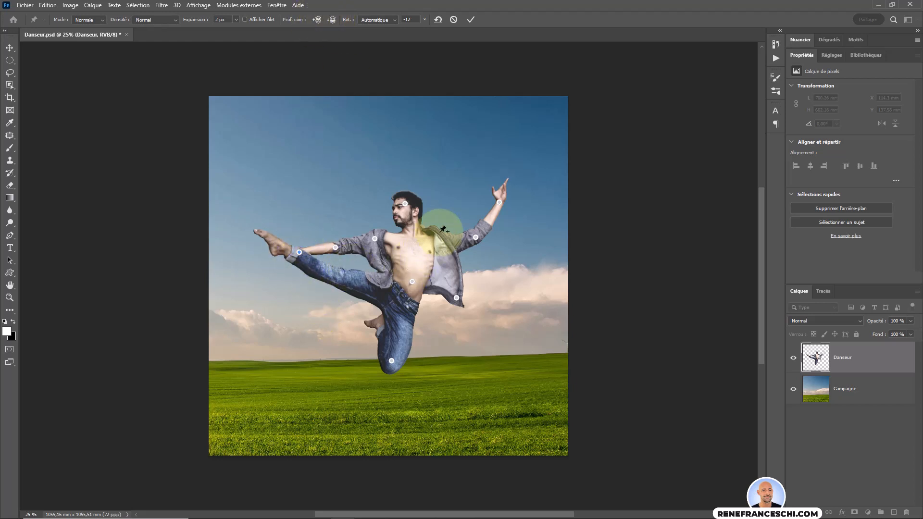
pyautogui.press('Return')
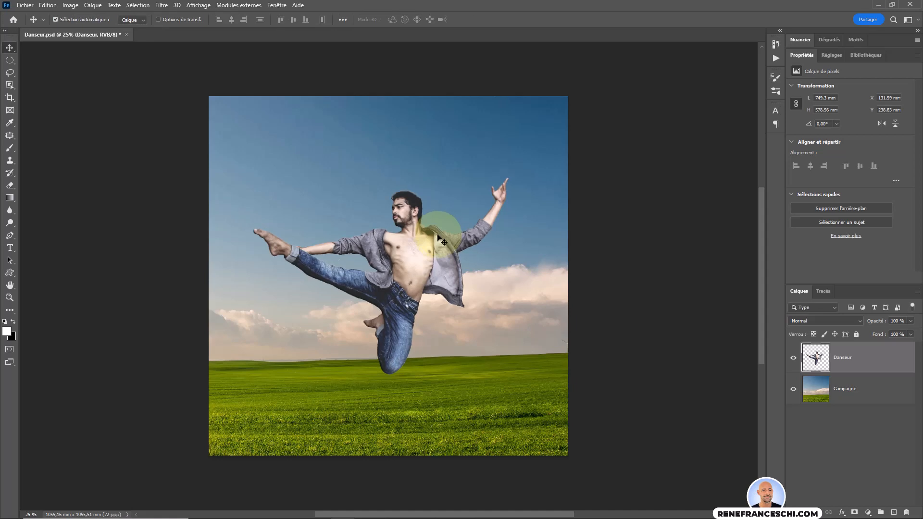
# - Restart Puppet Warp on the Danseur layer with the applied pose
pyautogui.click(48, 5)
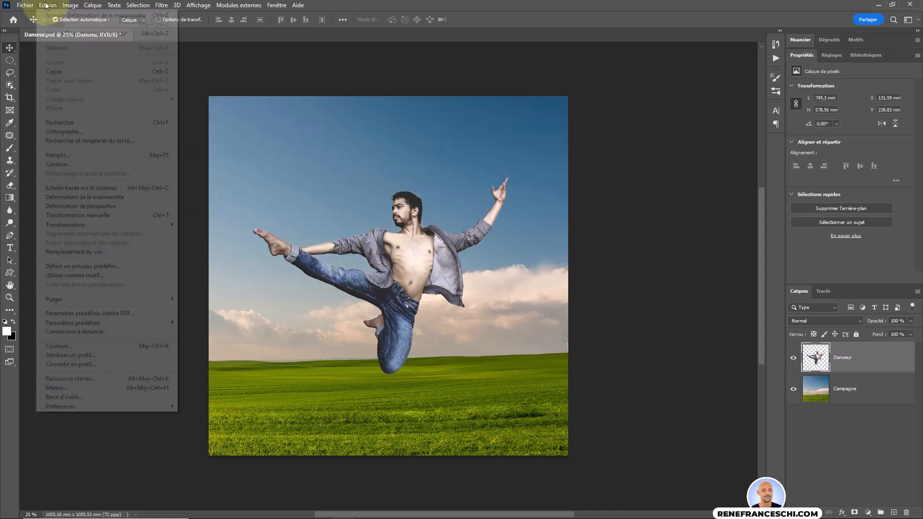
pyautogui.click(60, 197)
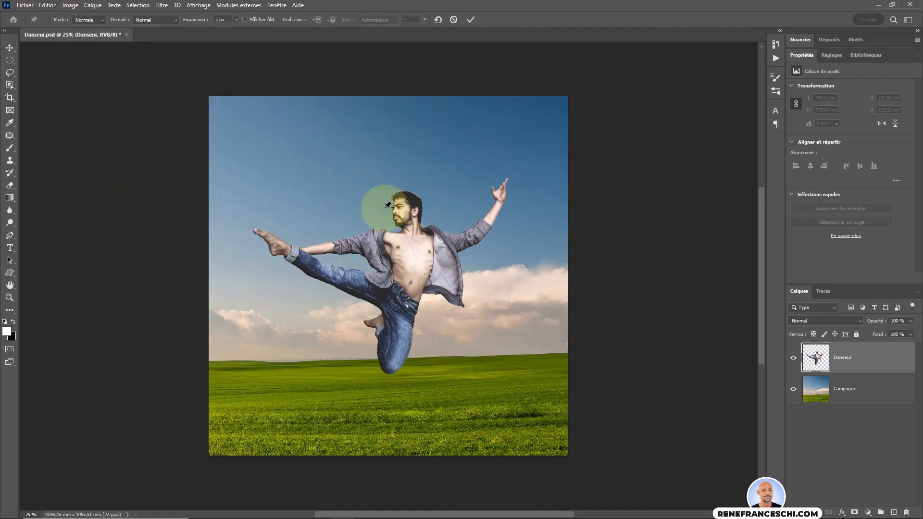